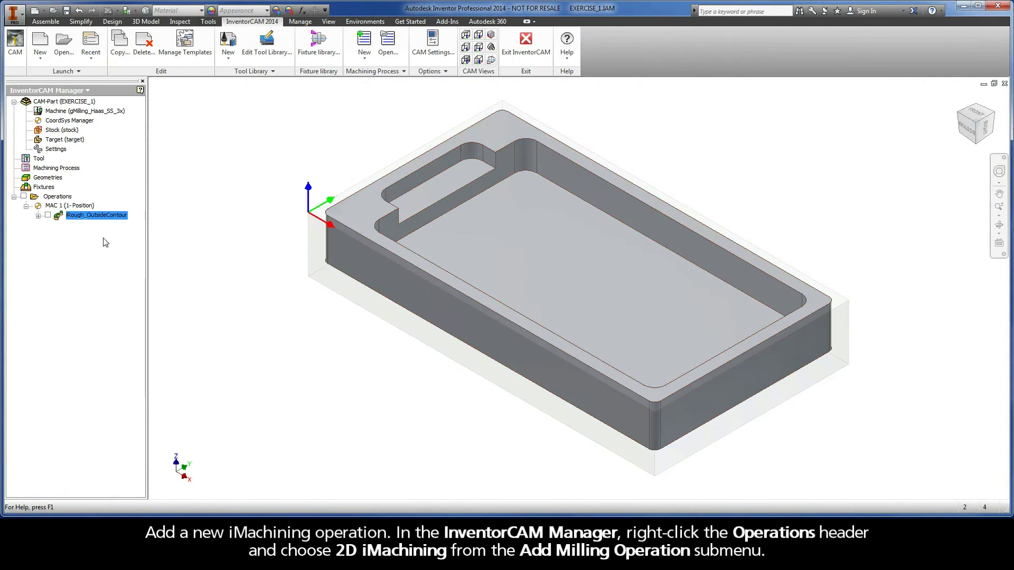
# - Add a 2D iMachining milling operation from the Operations context menu
pyautogui.rightClick(65, 197)
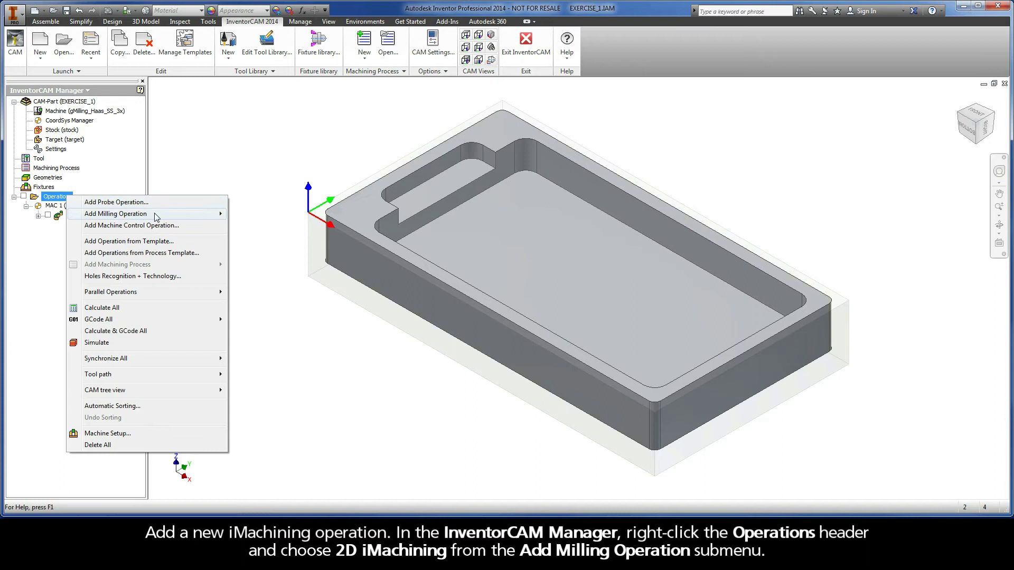
pyautogui.moveTo(155, 213)
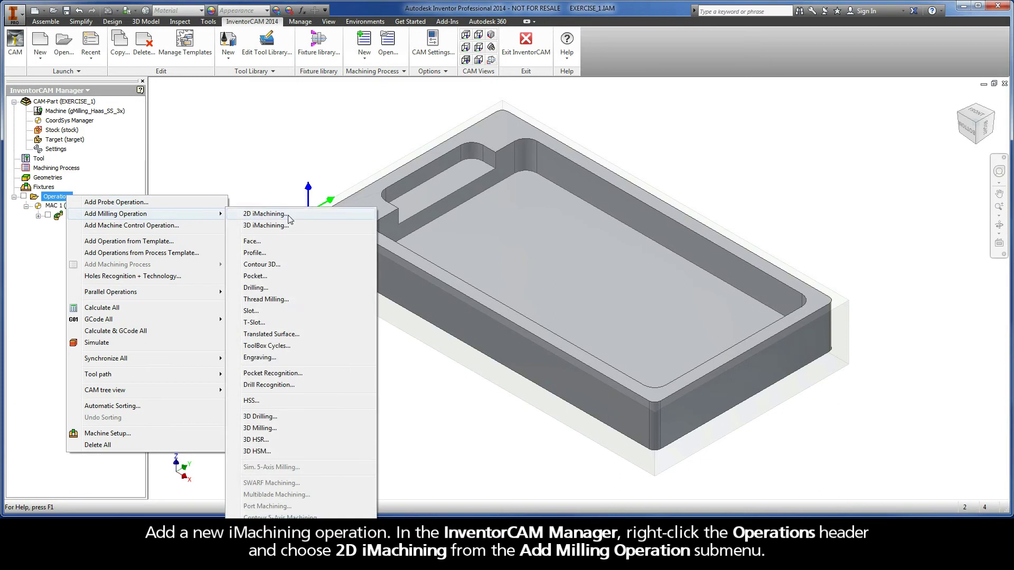
pyautogui.click(265, 214)
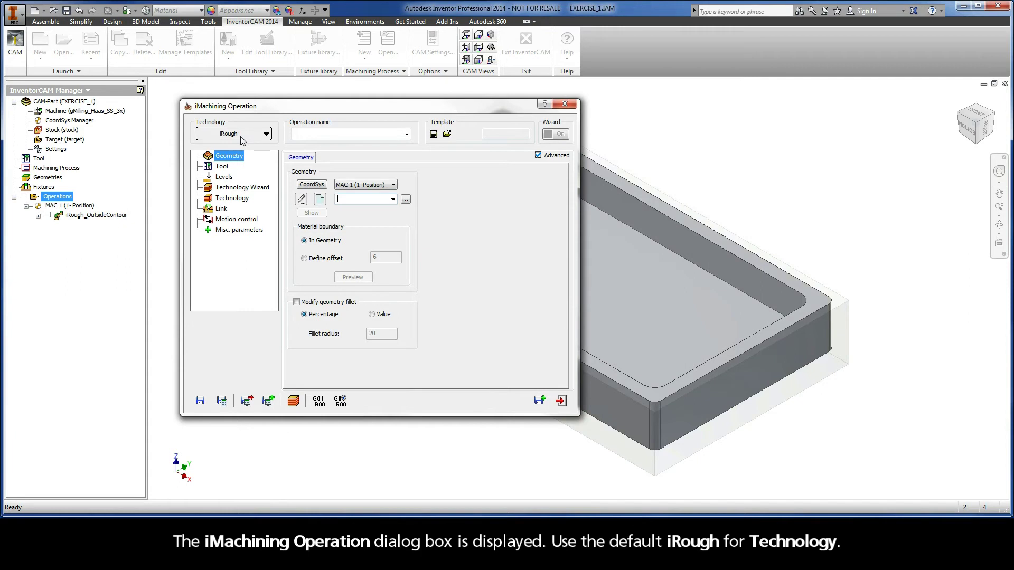
# - Define geometry contour1 as the closed constant-Z chain along the pocket's lower edge
pyautogui.click(320, 200)
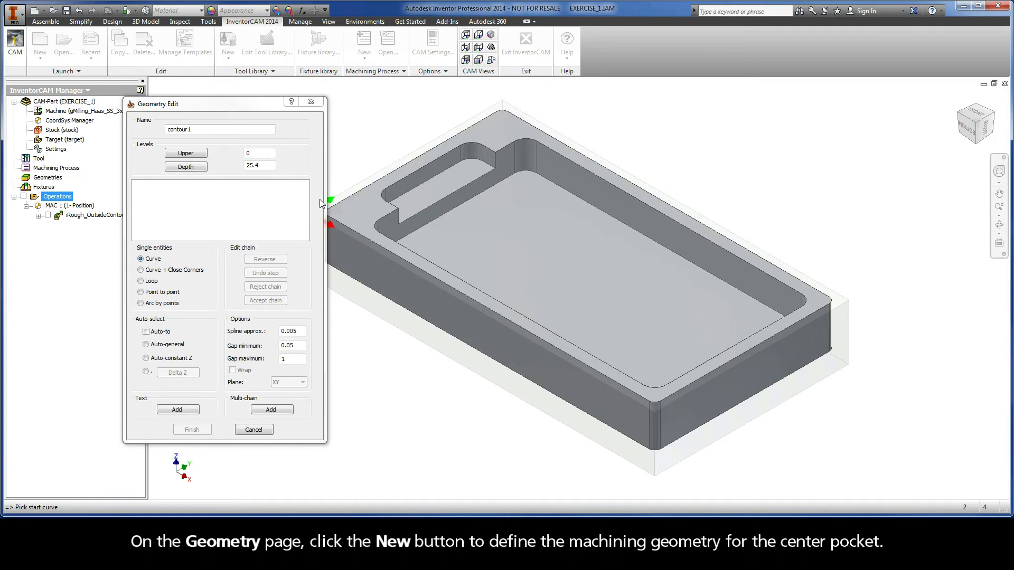
pyautogui.click(752, 300)
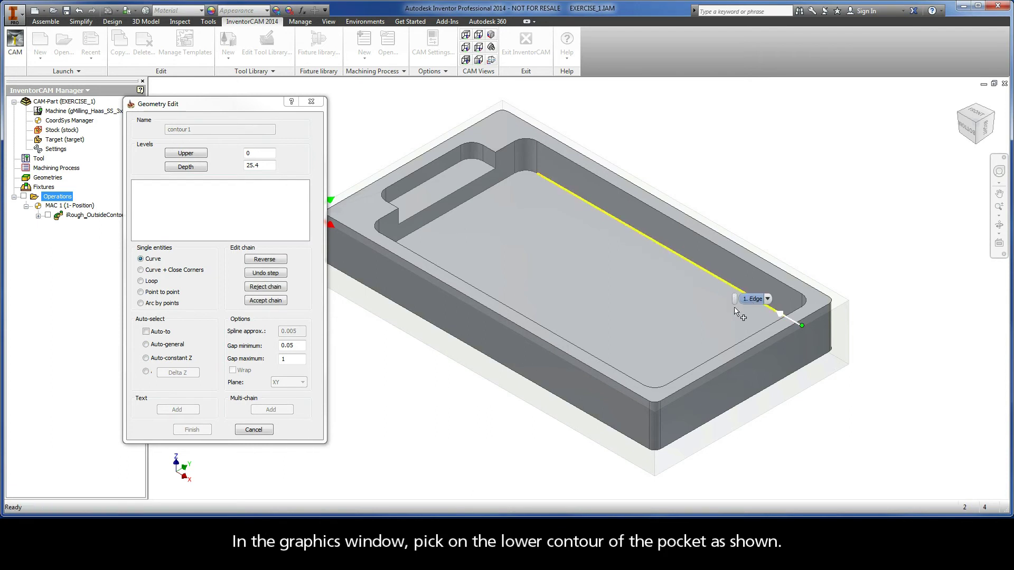
pyautogui.click(145, 358)
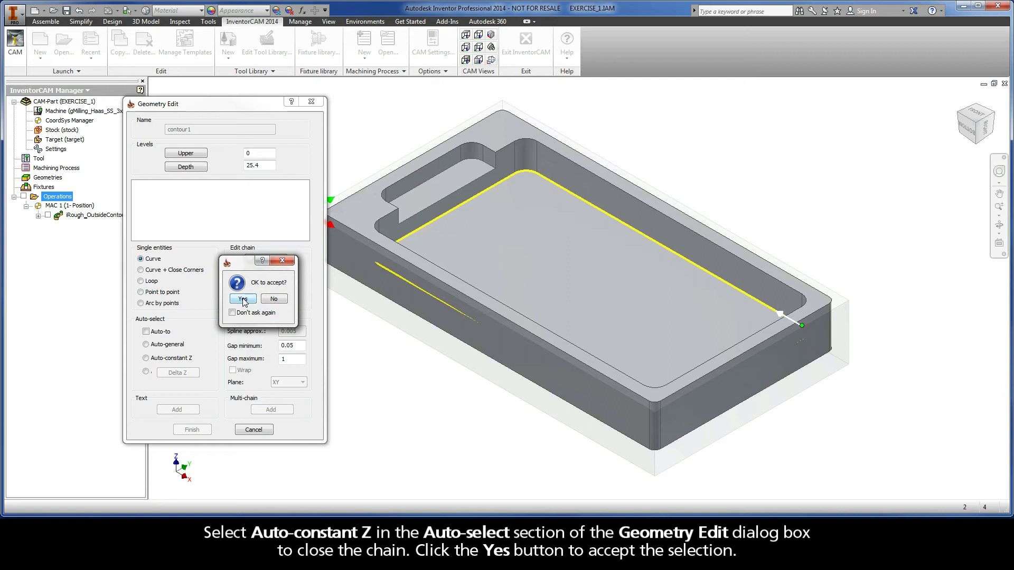
pyautogui.click(242, 300)
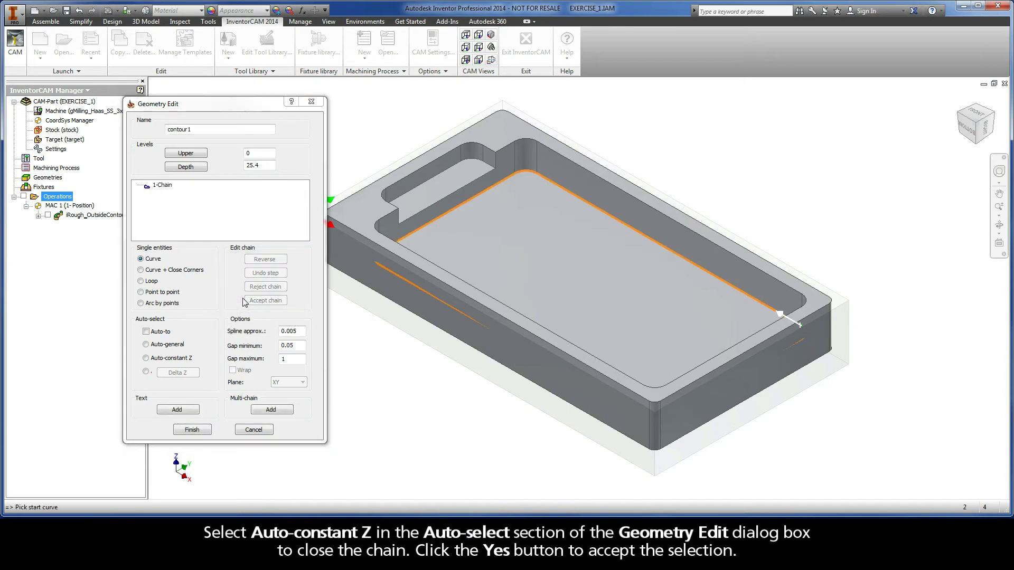
pyautogui.click(166, 188)
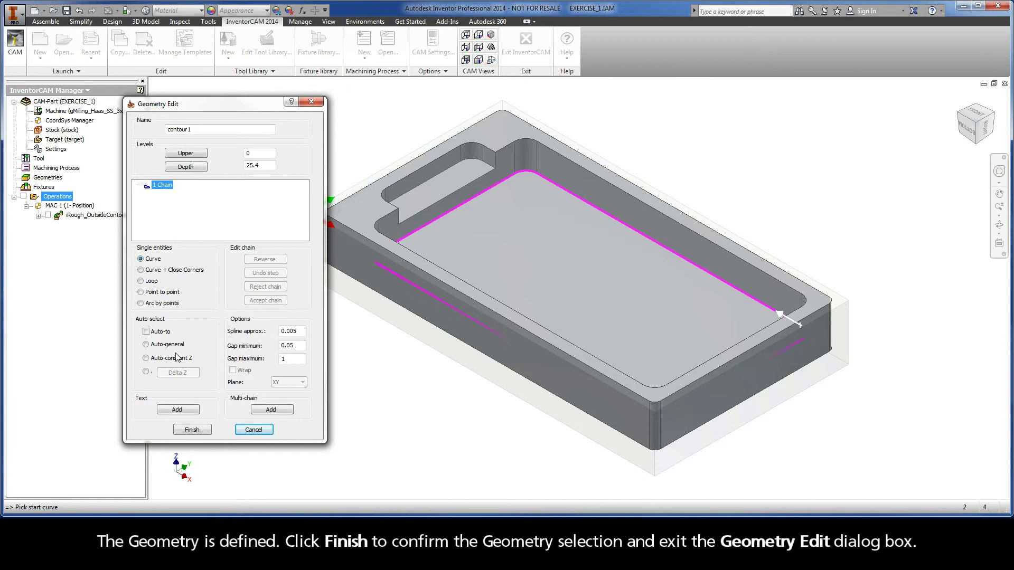
pyautogui.click(191, 430)
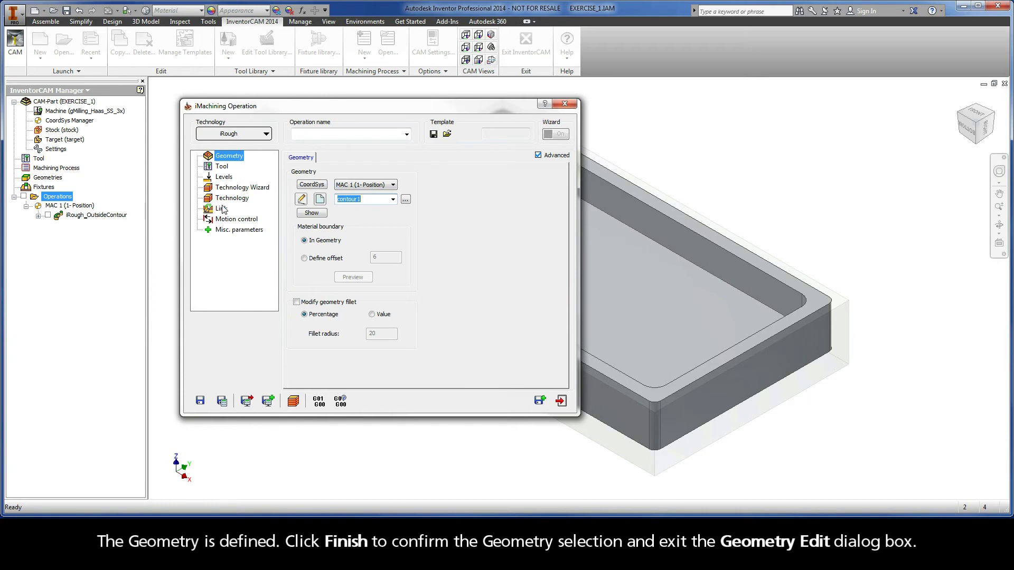
pyautogui.click(222, 168)
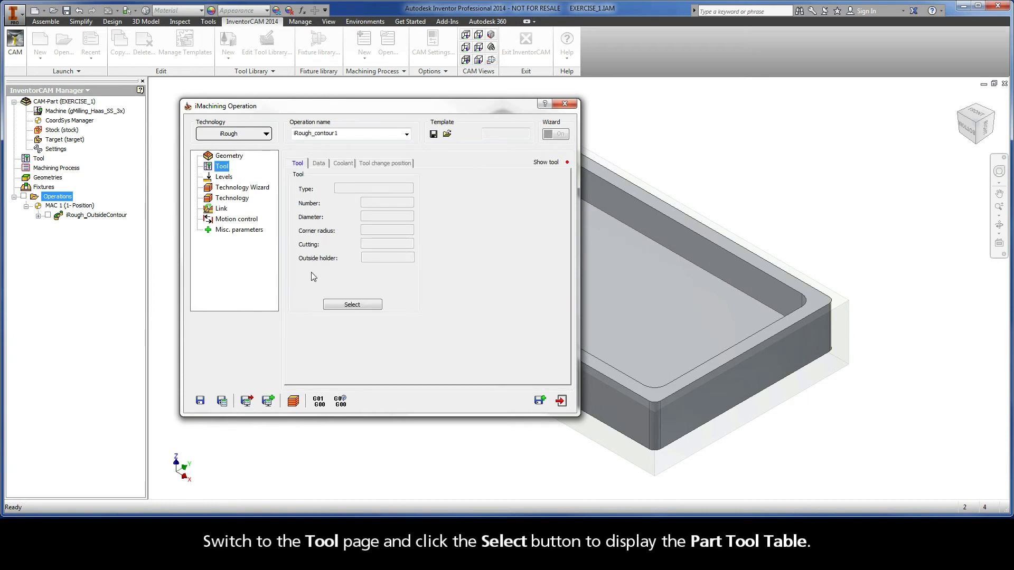
# - Add a new END MILL as tool 2 in the part tool table
pyautogui.click(351, 306)
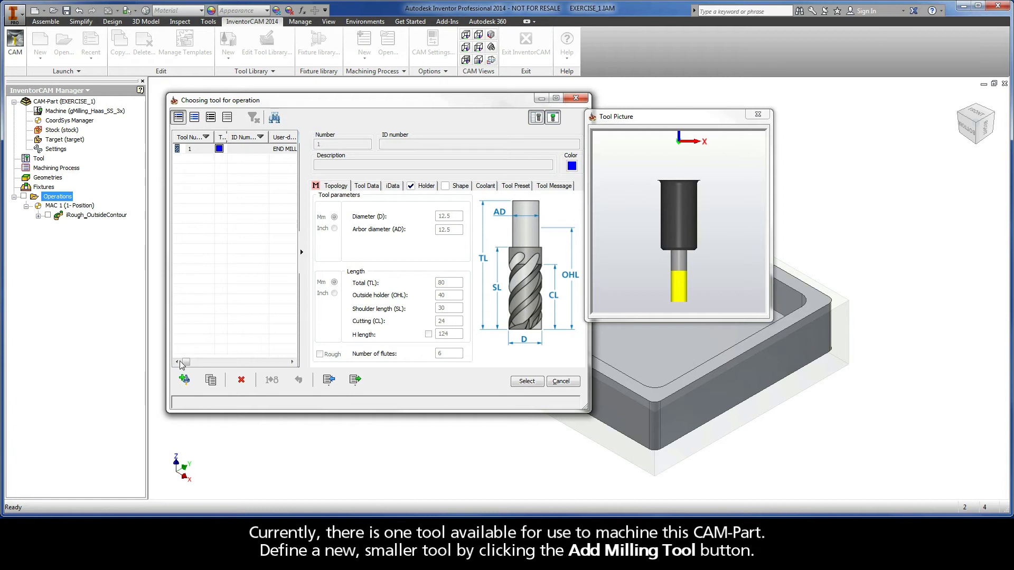
pyautogui.click(184, 381)
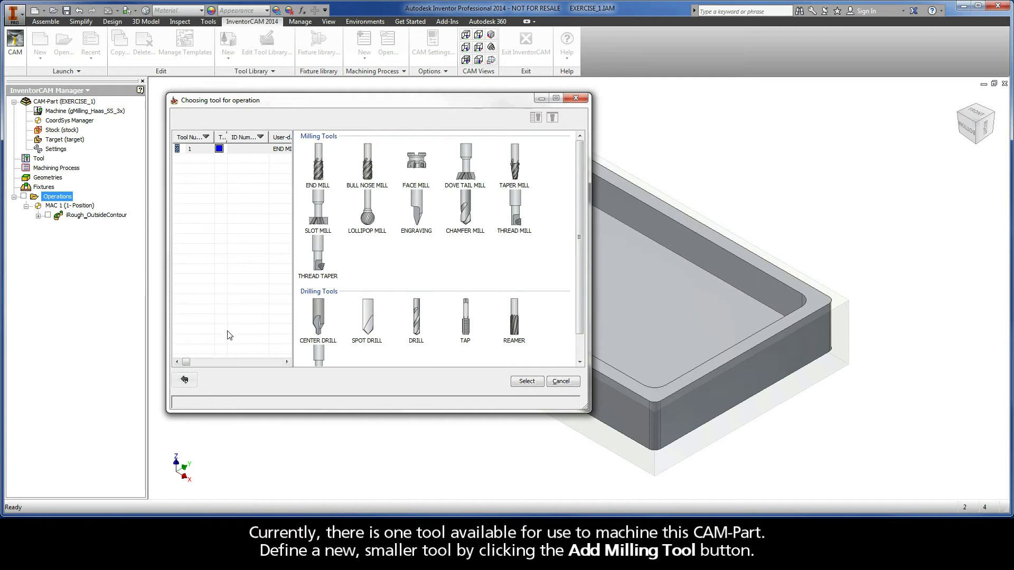
pyautogui.click(318, 168)
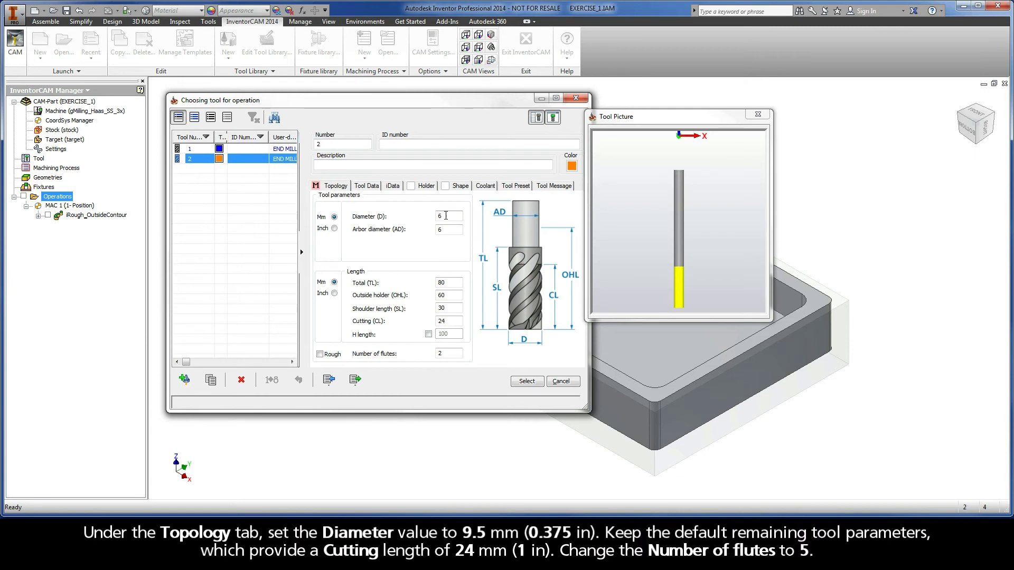
# - Give tool 2 a 9.5 mm diameter, 5 flutes and 40 mm outside-holder length
pyautogui.click(447, 216)
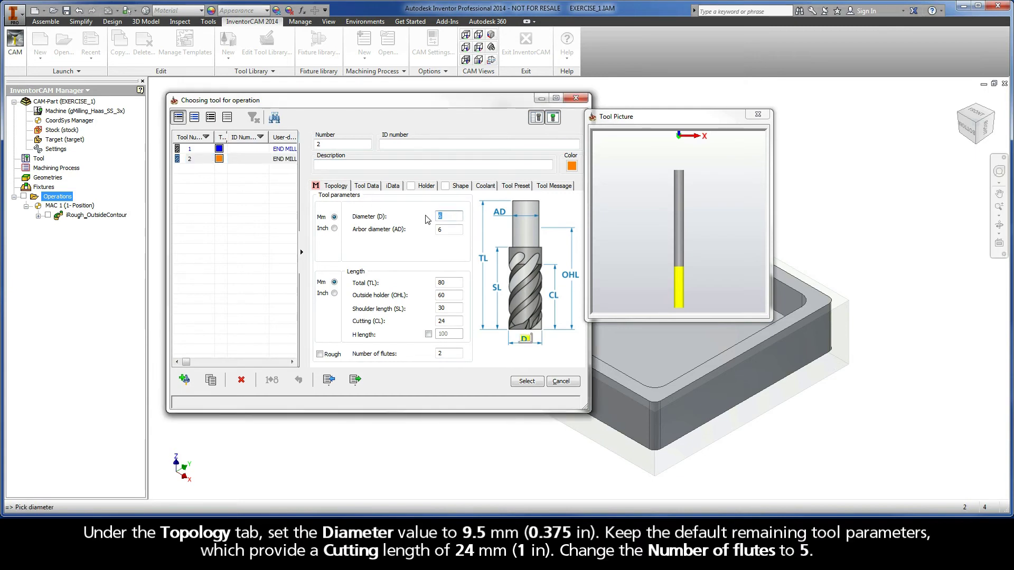
pyautogui.write('9.5')
pyautogui.press('Tab')
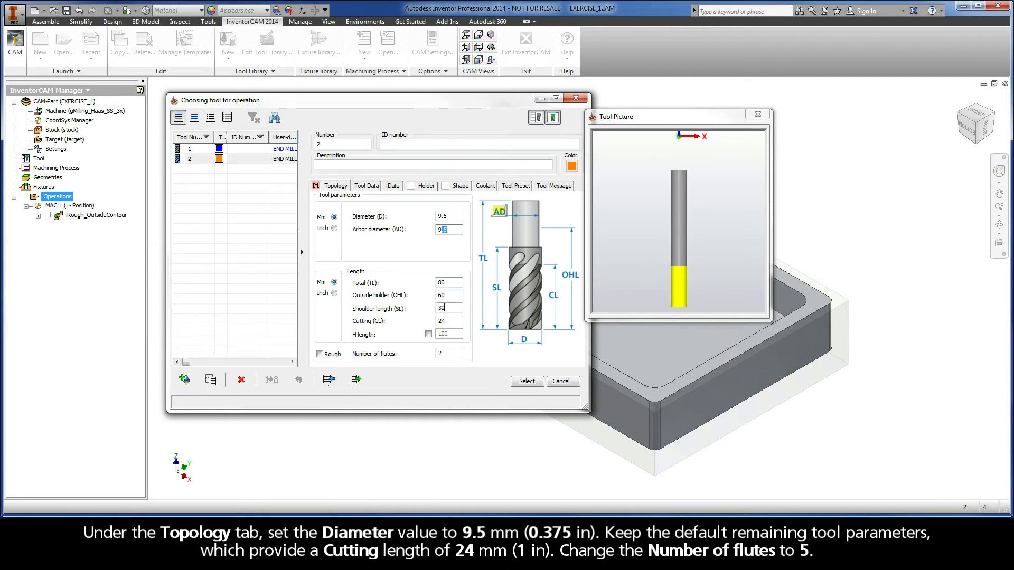
pyautogui.doubleClick(452, 322)
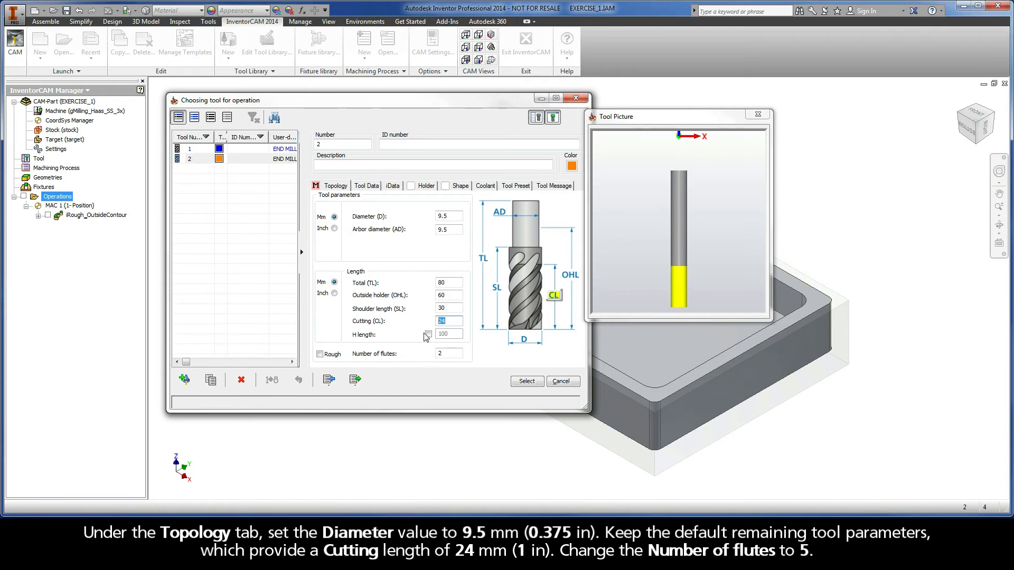
pyautogui.doubleClick(447, 354)
pyautogui.write('5')
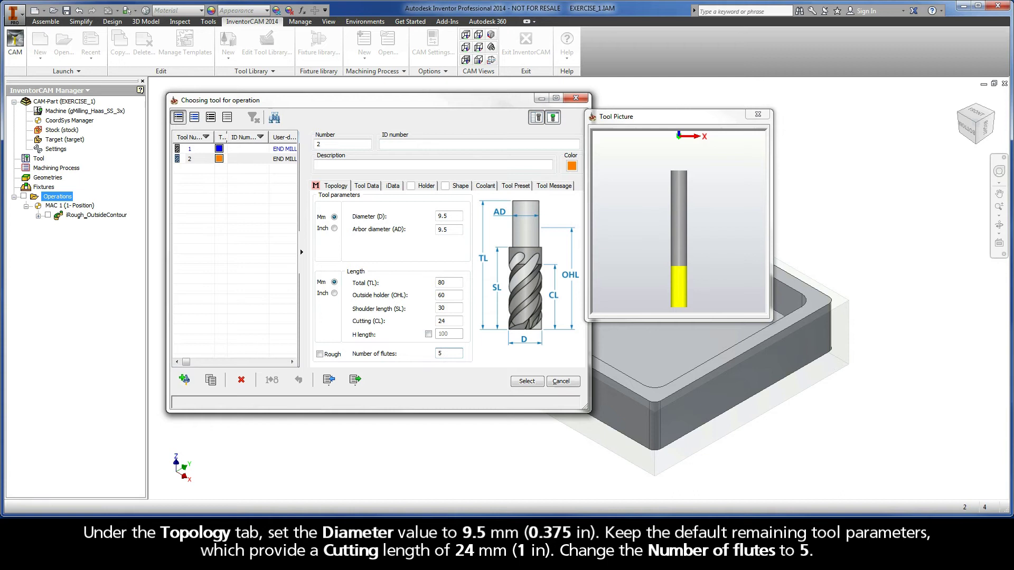
pyautogui.doubleClick(452, 295)
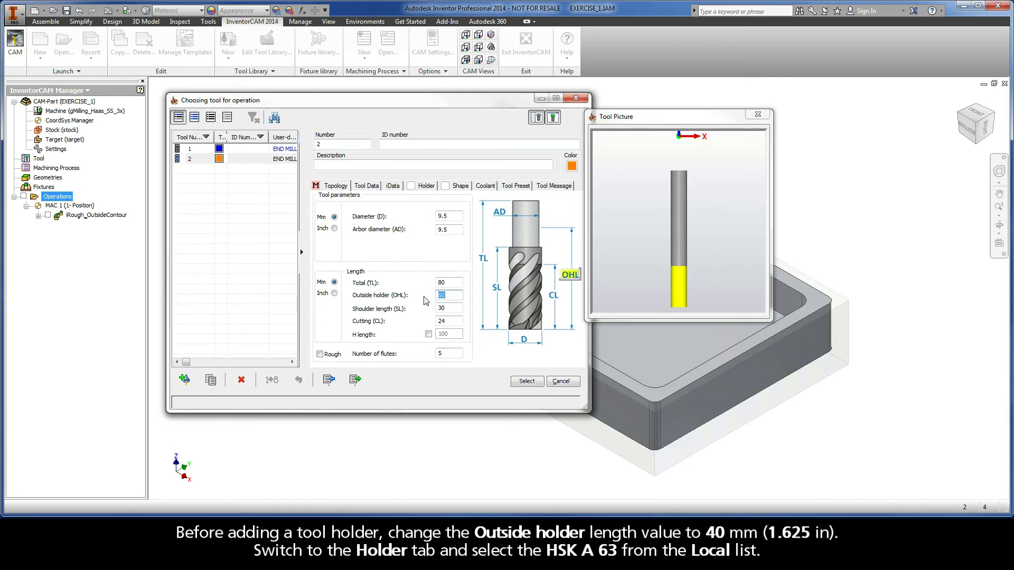
pyautogui.write('40')
# - Fit the HSK A 63 ER 16x80 holder to tool 2 and assign it to the operation
pyautogui.click(427, 187)
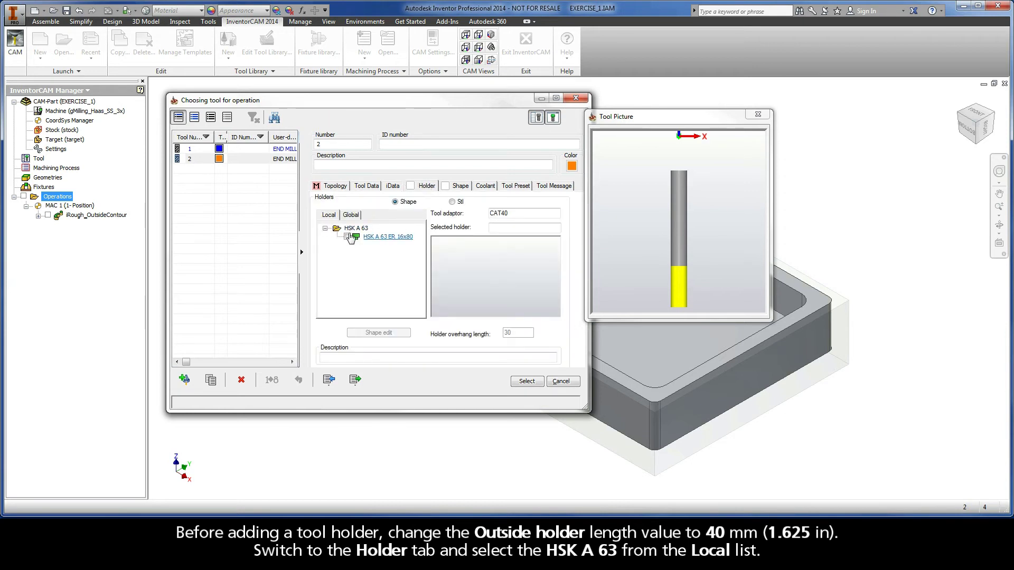
pyautogui.click(347, 238)
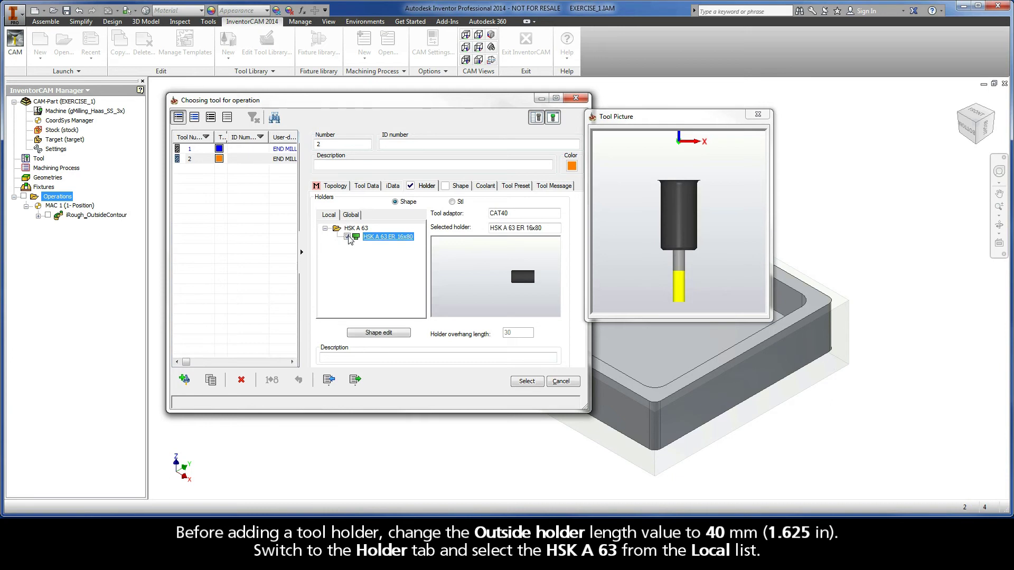
pyautogui.click(526, 382)
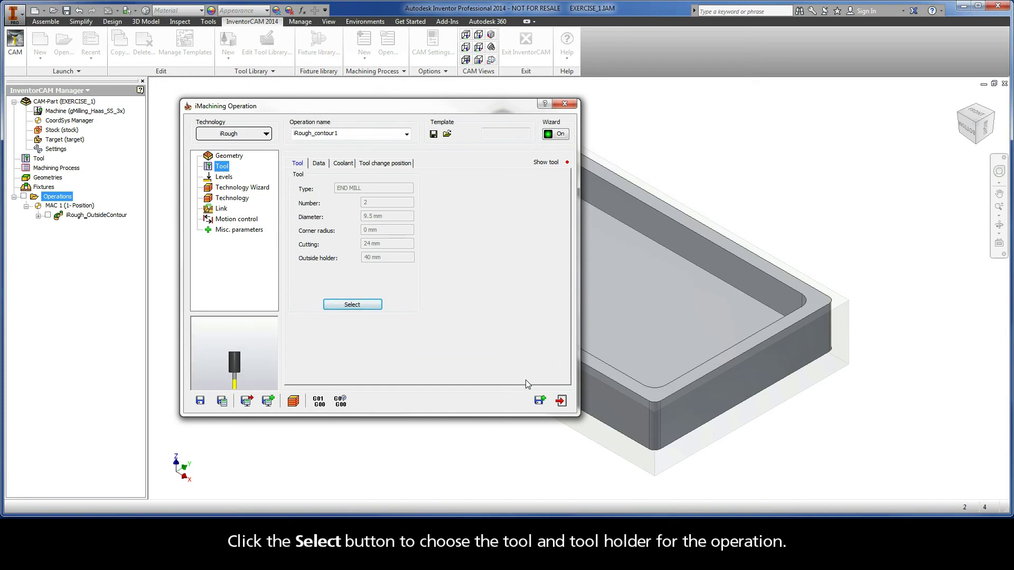
pyautogui.click(224, 178)
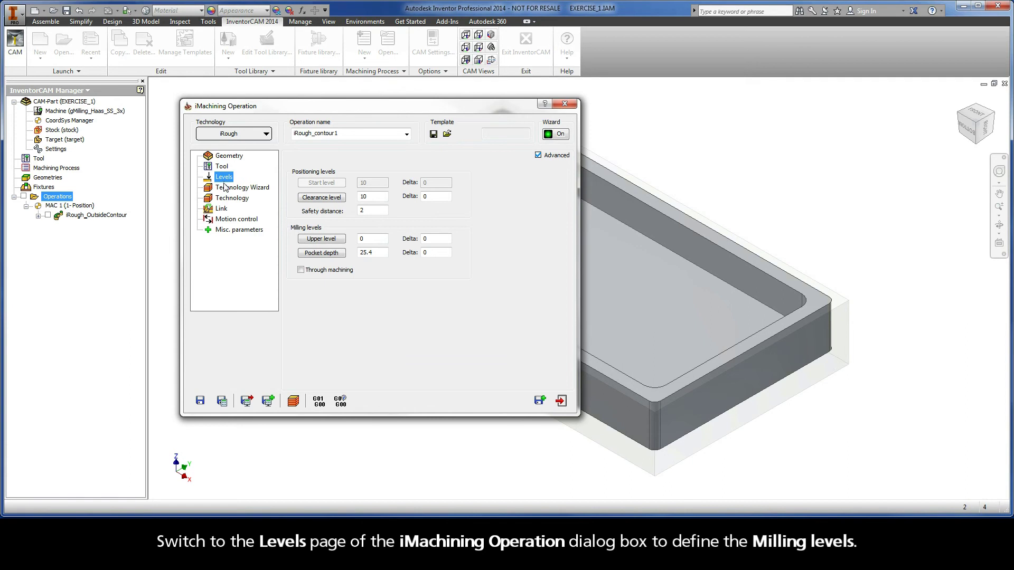
# - Set the upper milling level to 0 by picking the part's top face
pyautogui.click(322, 239)
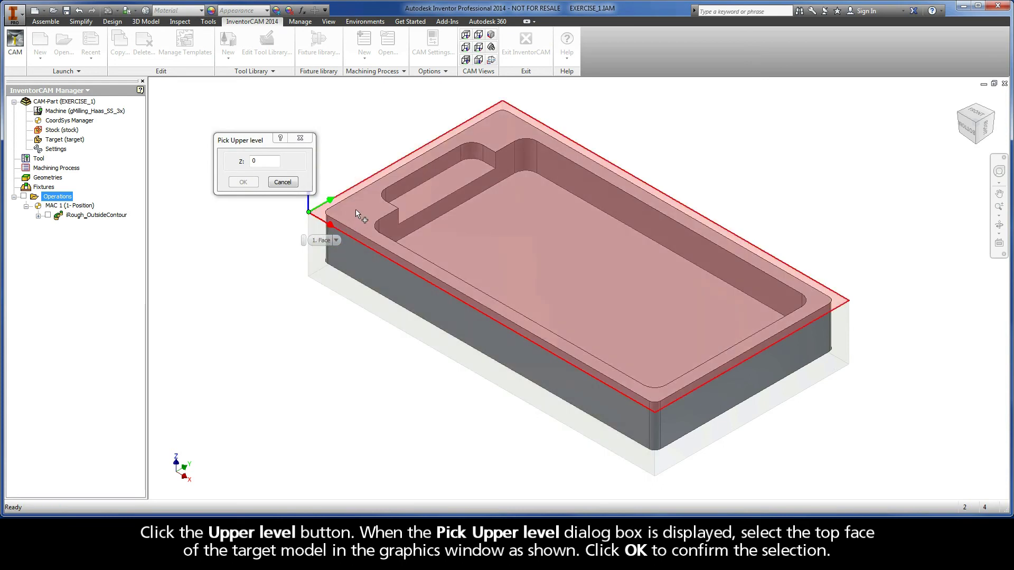
pyautogui.rightClick(356, 209)
pyautogui.click(380, 214)
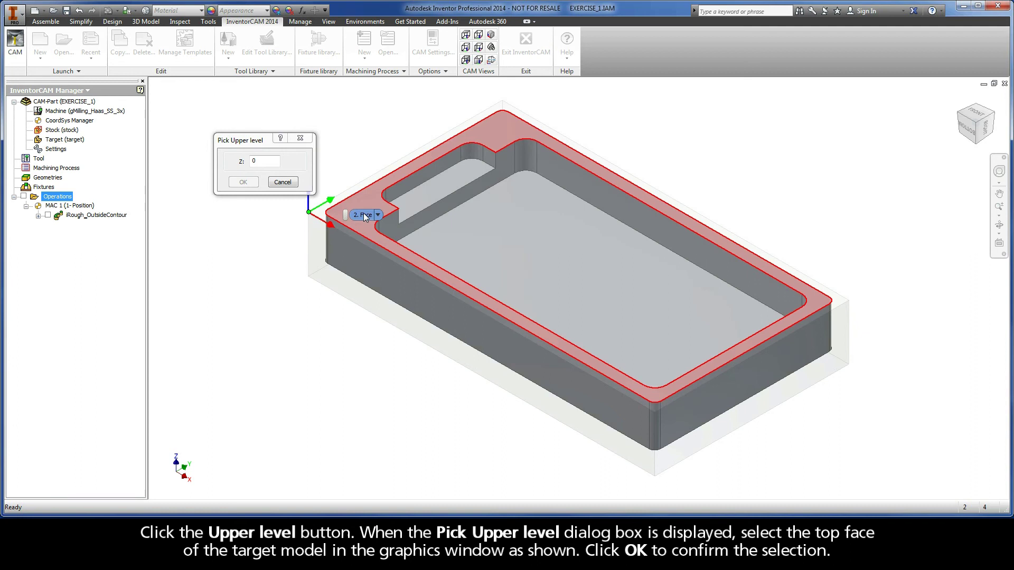
pyautogui.click(363, 213)
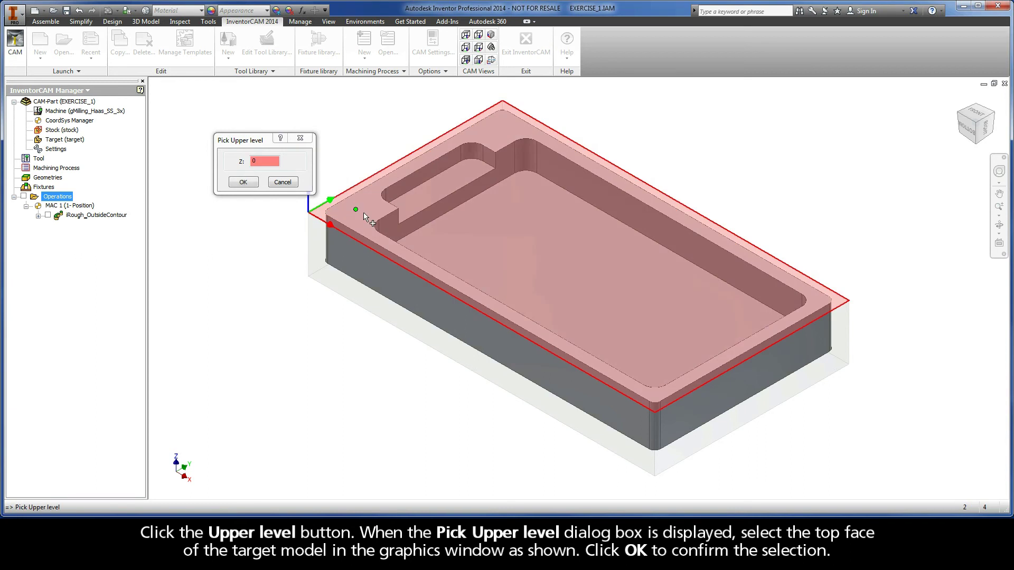
pyautogui.click(244, 183)
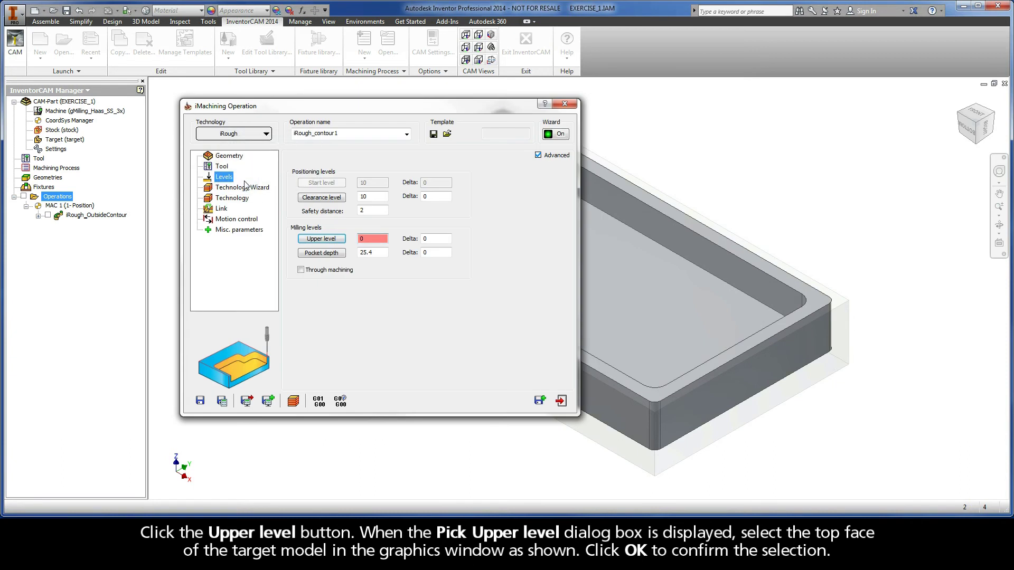
# - Set the pocket depth to 12.7 by picking the center pocket floor
pyautogui.click(322, 252)
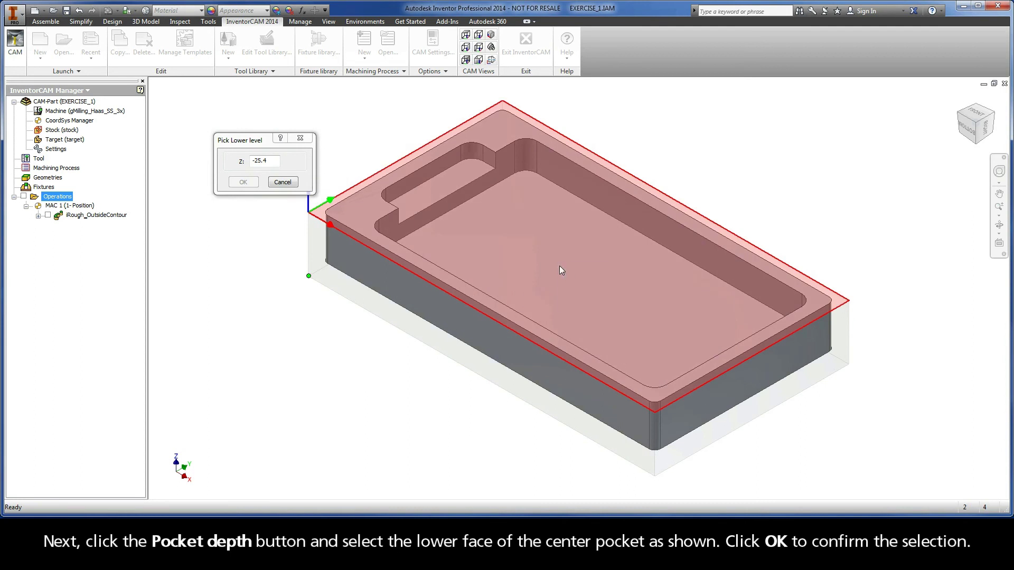
pyautogui.click(573, 271)
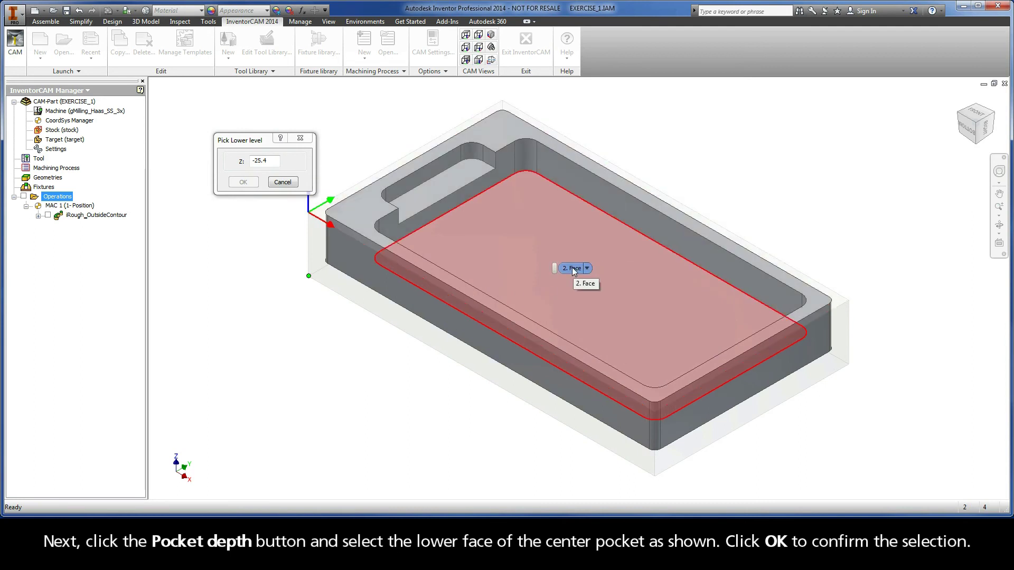
pyautogui.click(573, 271)
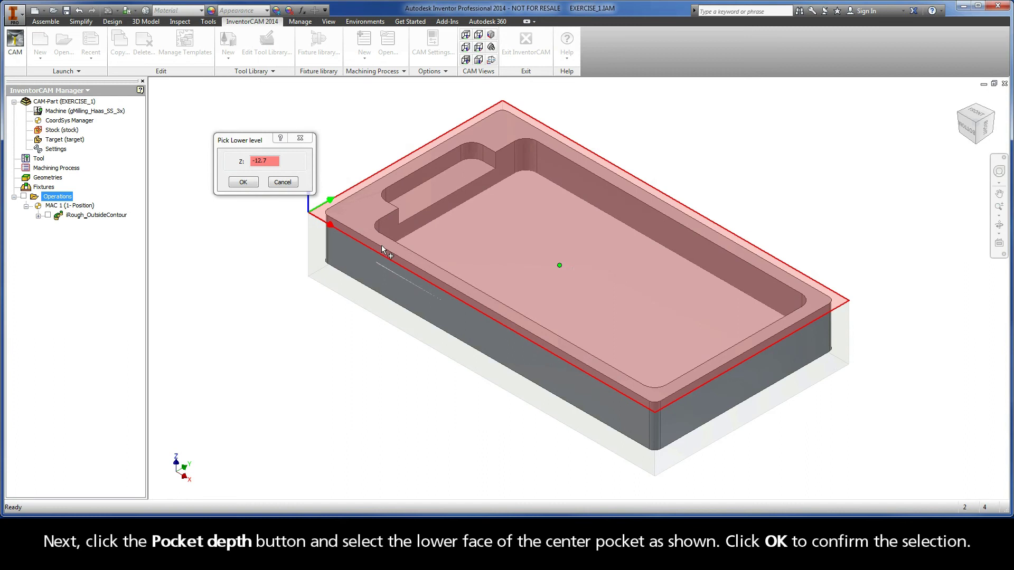
pyautogui.click(243, 182)
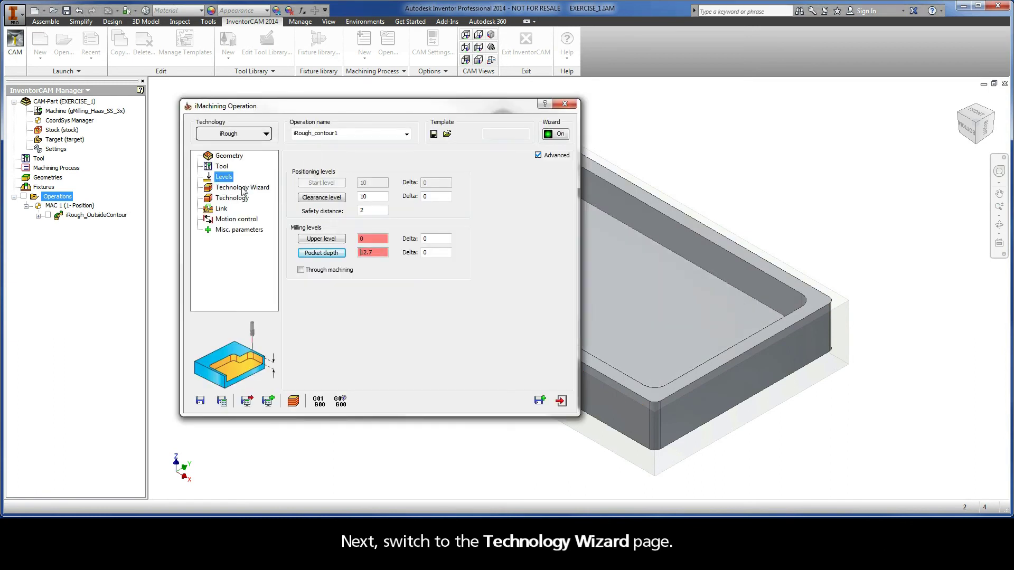
# - Review the wizard's cutting conditions and the 0.24 wall / island offset
pyautogui.click(242, 188)
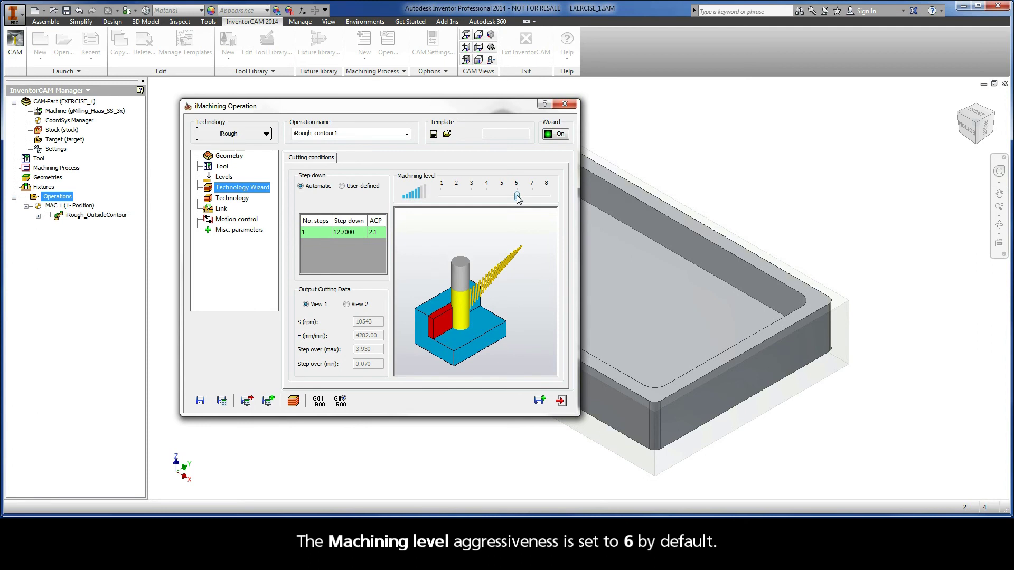
pyautogui.click(232, 198)
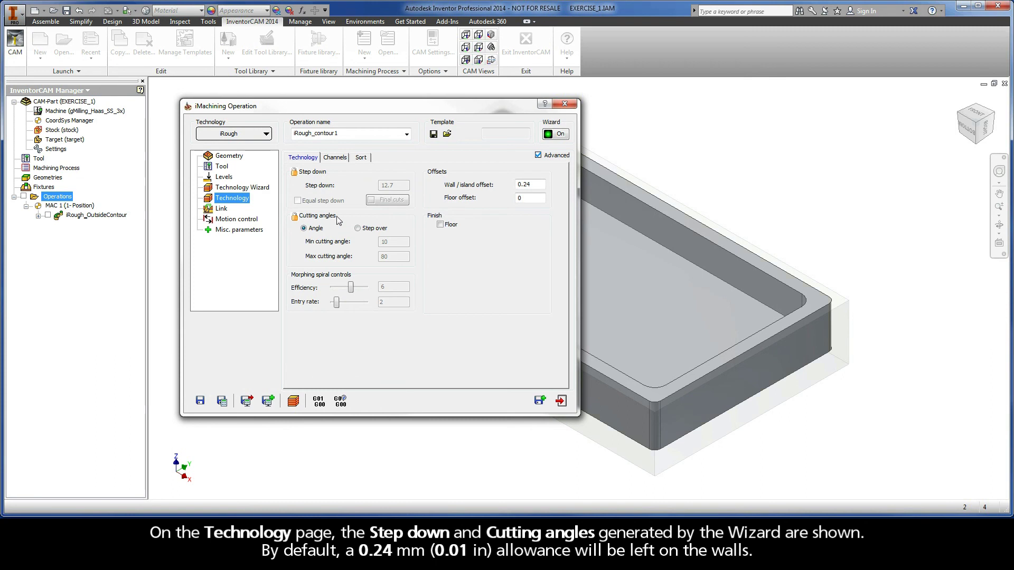
pyautogui.doubleClick(530, 184)
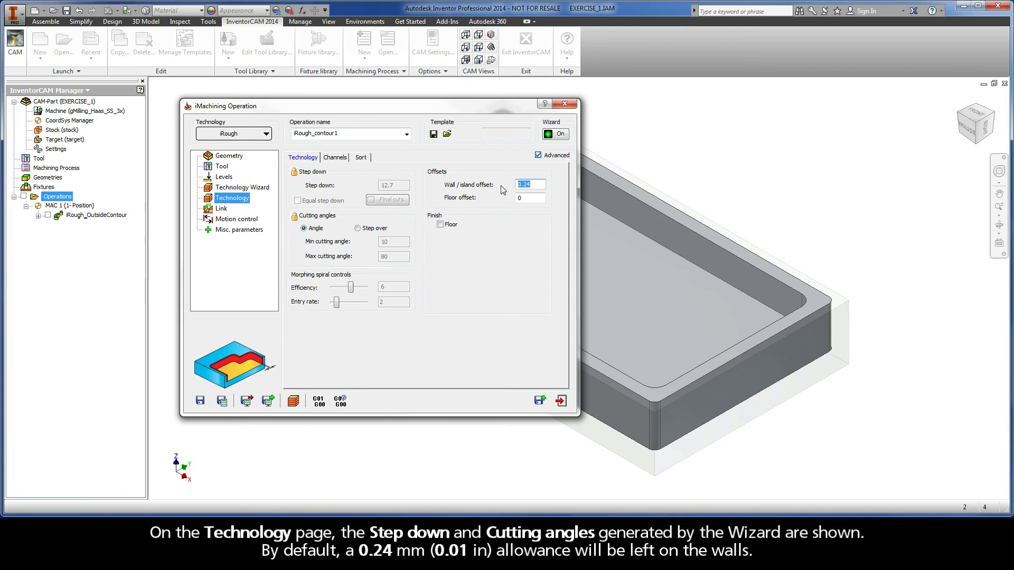
pyautogui.click(221, 209)
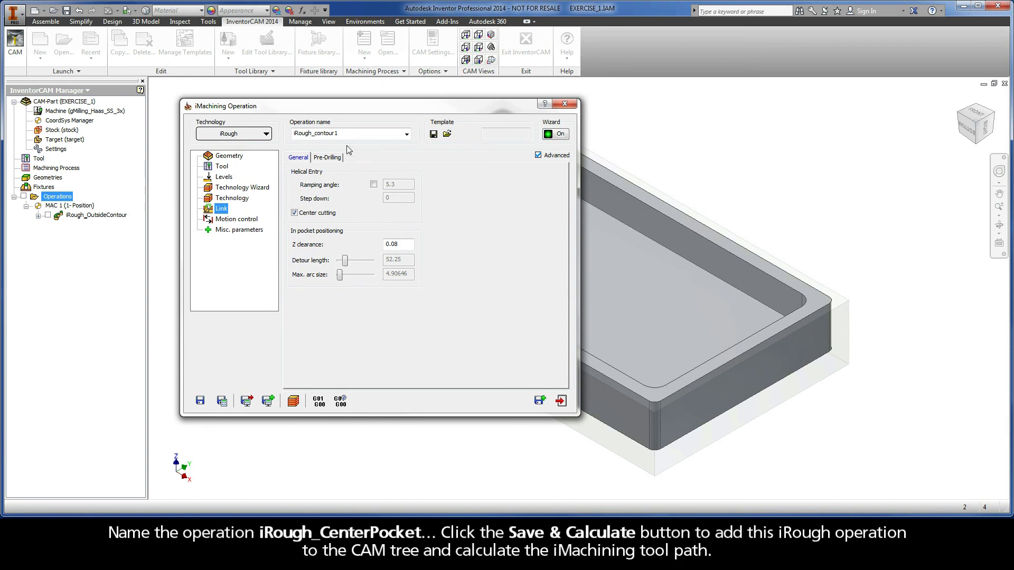
# - Rename the operation to iRough_CenterPocket, then save and calculate its toolpath
pyautogui.click(338, 133)
pyautogui.moveTo(338, 133); pyautogui.dragTo(316, 133)
pyautogui.write('CenterPocket')
pyautogui.click(222, 401)
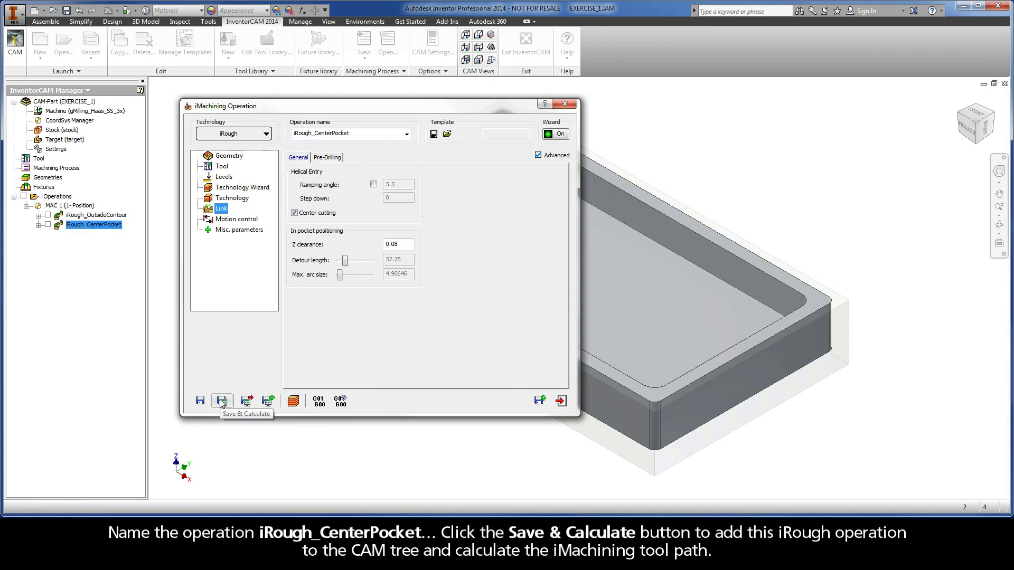
pyautogui.click(293, 401)
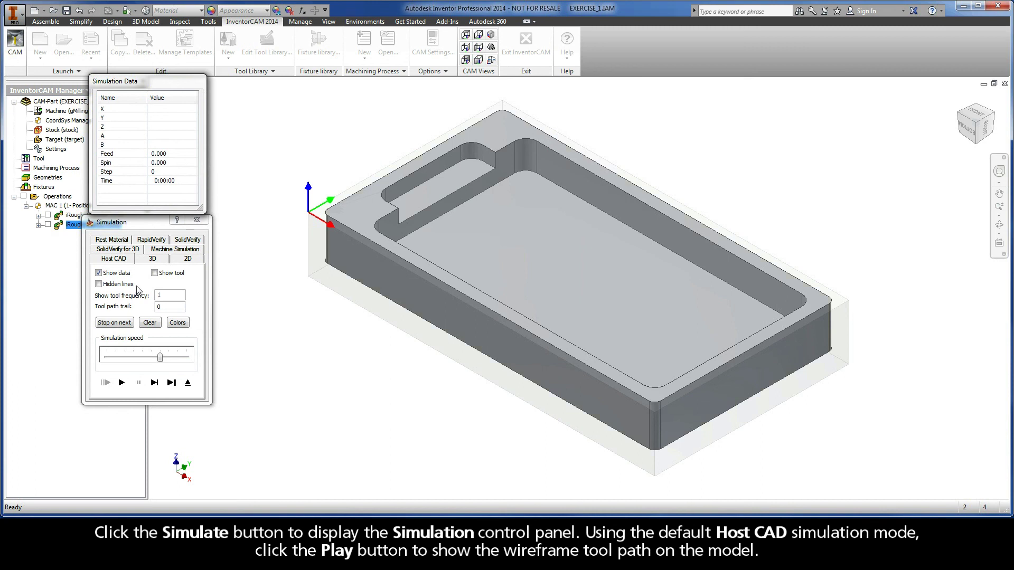
pyautogui.moveTo(160, 357); pyautogui.dragTo(134, 359)
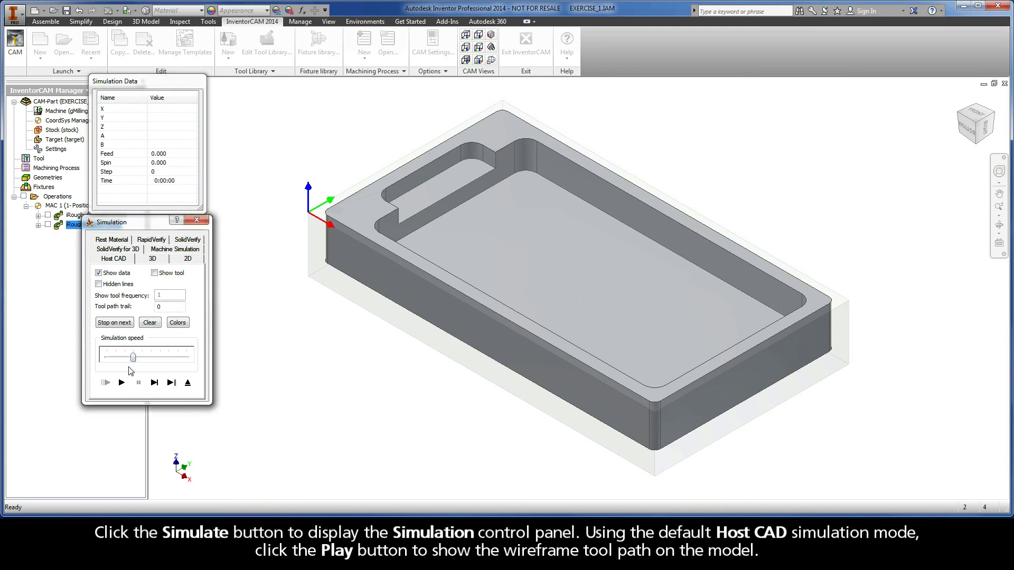
pyautogui.click(122, 382)
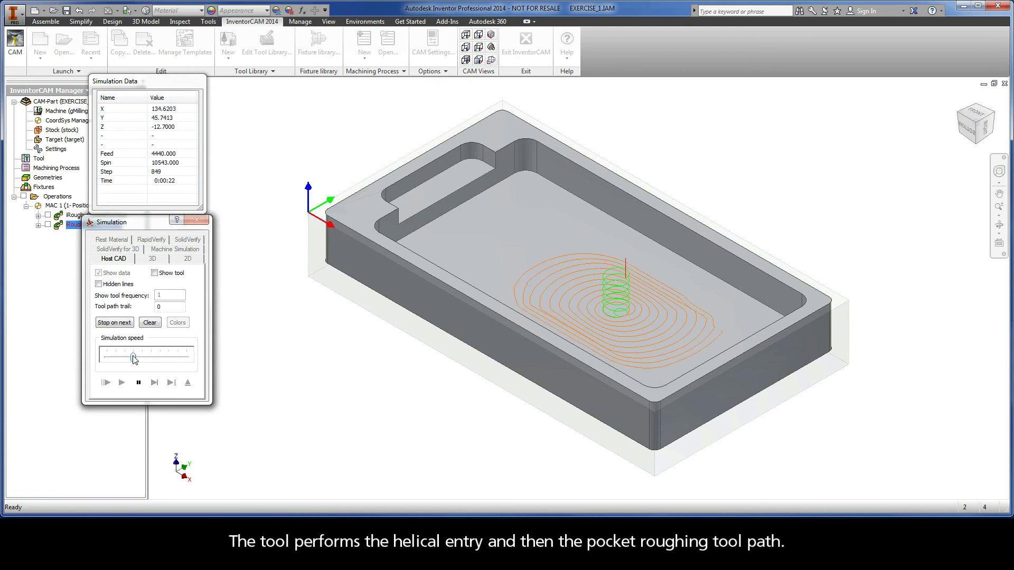
pyautogui.moveTo(133, 357); pyautogui.dragTo(159, 358)
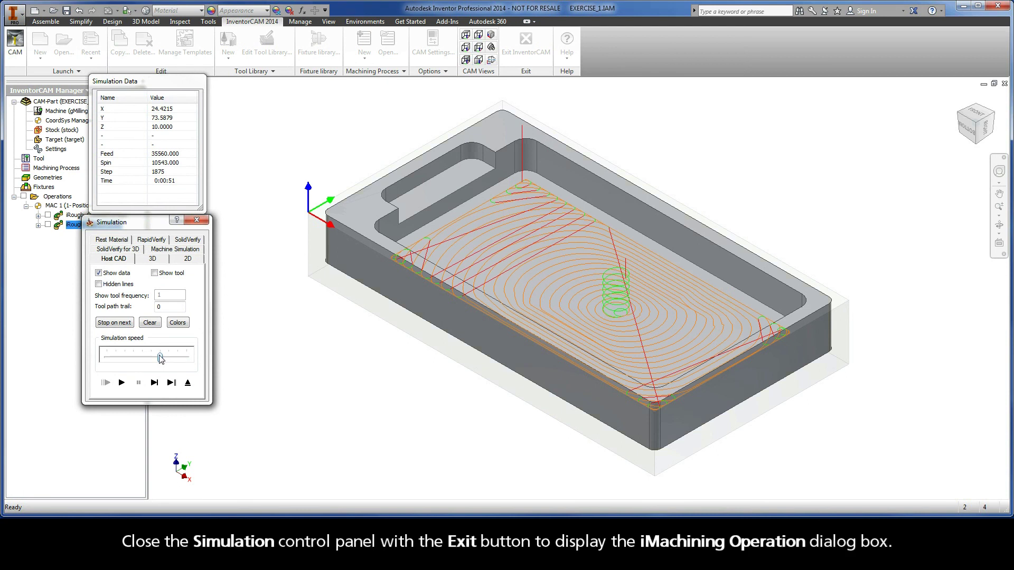
pyautogui.click(187, 383)
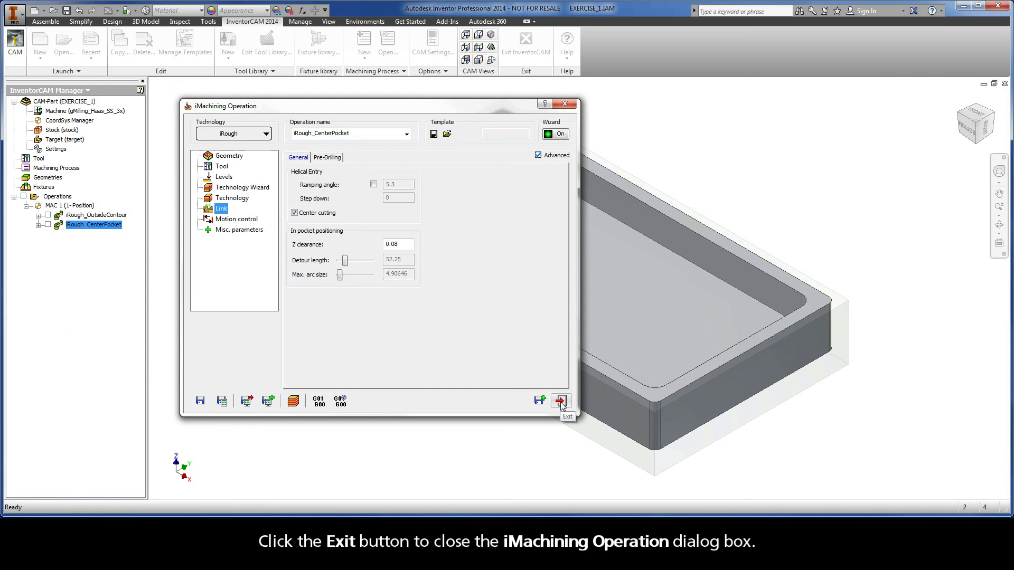
# - Exit the iMachining Operation dialog, returning to the part model
pyautogui.click(561, 402)
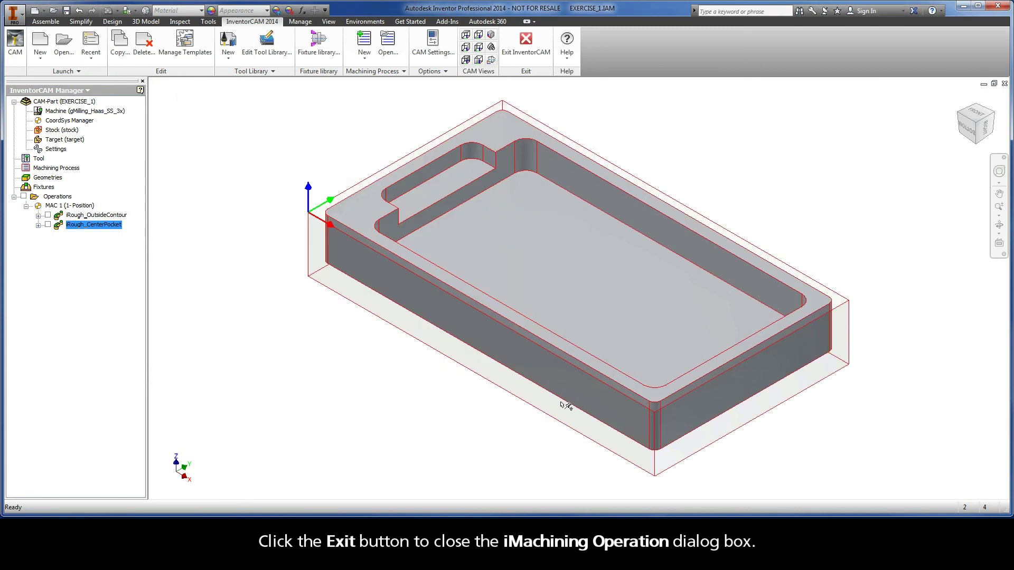